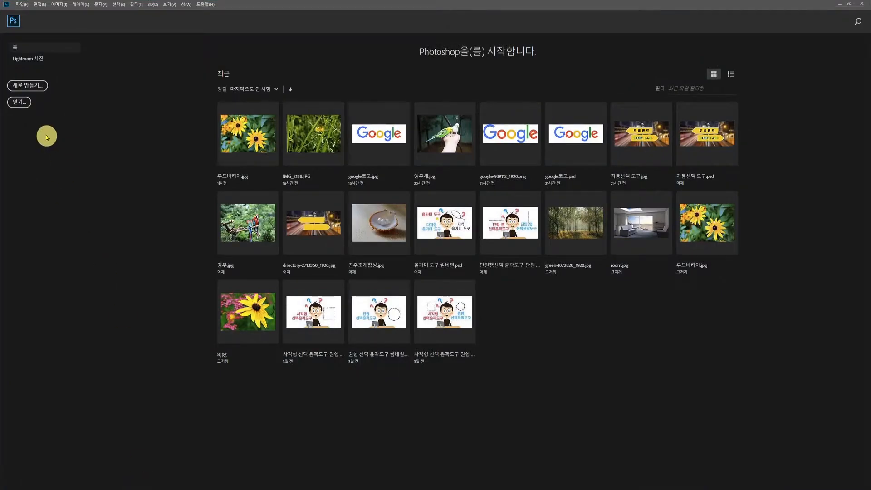
Step: Open the 루드베키아 photo from the pictures folder and bring up the Quick Selection tool
click(19, 107)
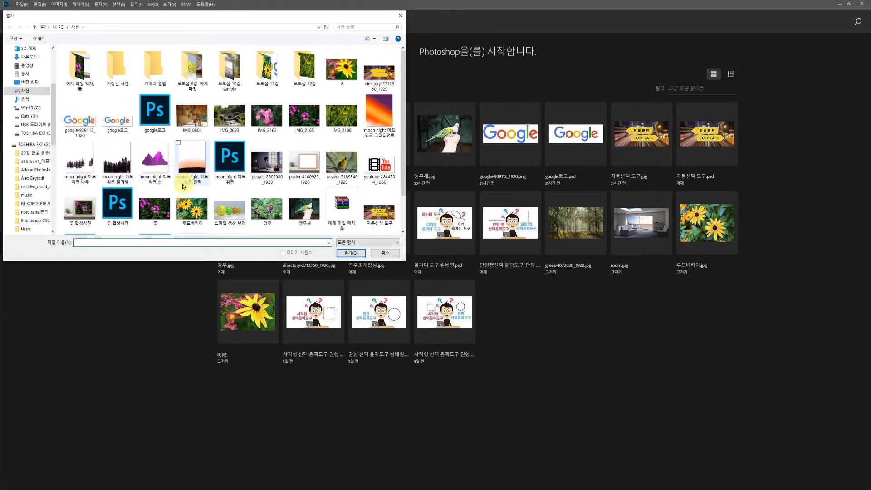
double_click(191, 207)
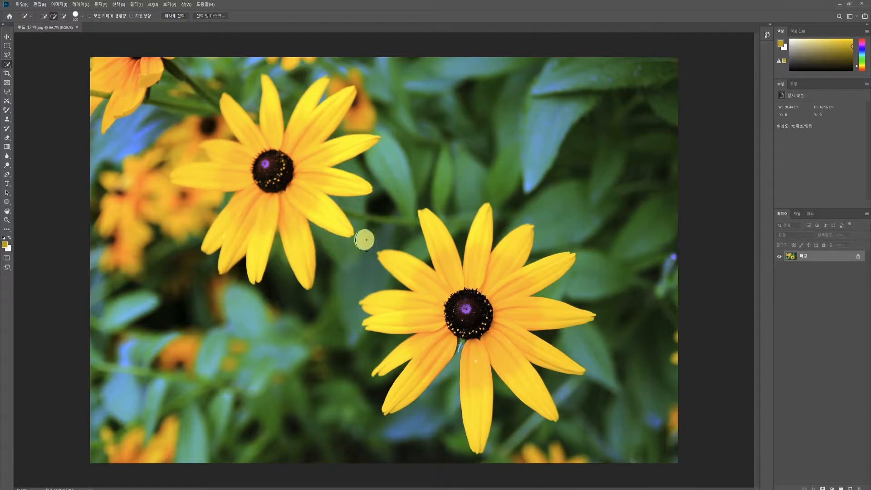
right_click(8, 67)
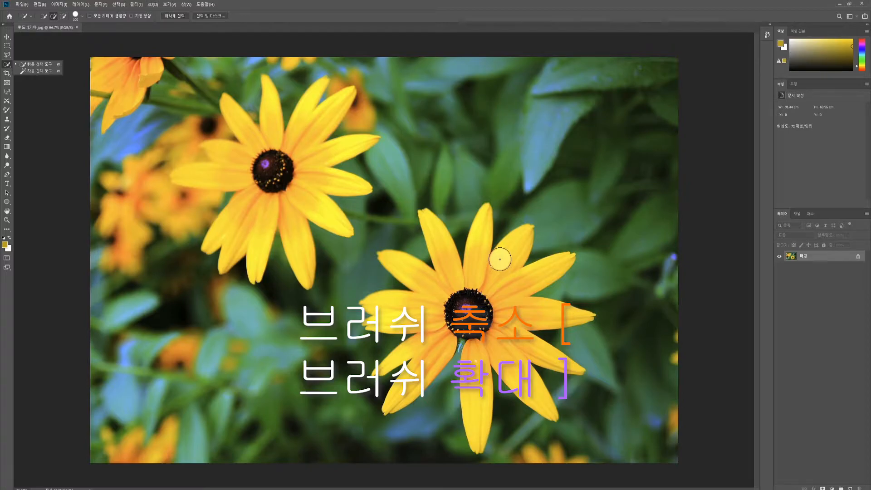
Step: Try out smaller and larger brush sizes for the Quick Selection tool
key(bracketleft)
key(bracketleft)
key(bracketleft)
key(bracketleft)
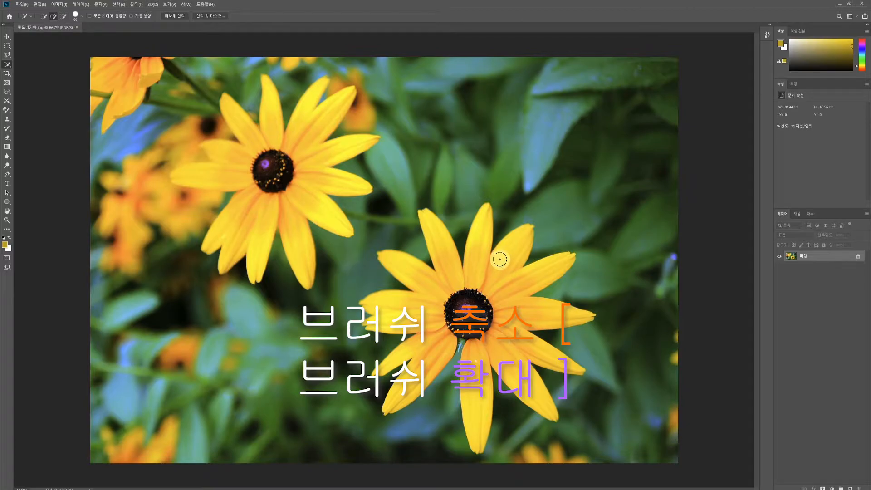
key(bracketright)
key(bracketright)
key(bracketright)
key(bracketright)
key(bracketright)
key(bracketright)
key(bracketleft)
key(bracketleft)
key(bracketleft)
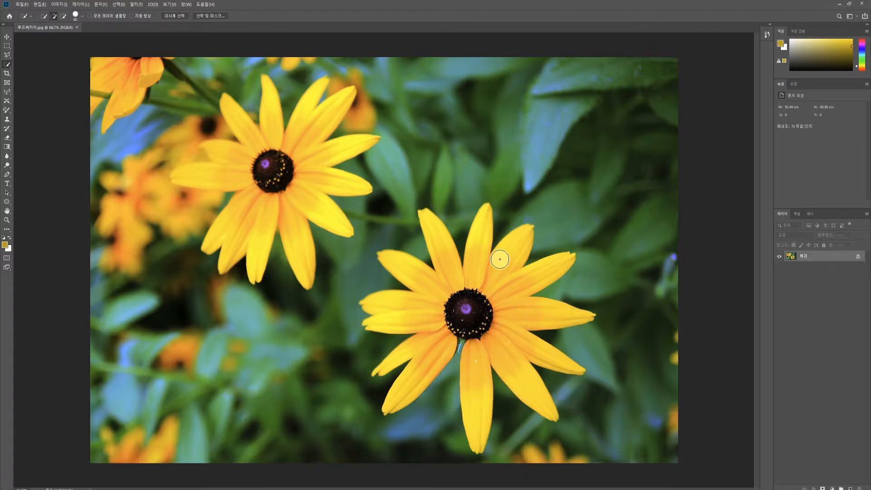
Step: Shrink the Quick Selection brush to petal width and select the whole lower-right flower
key(bracketleft)
key(bracketleft)
key(bracketleft)
key(bracketleft)
key(bracketleft)
key(bracketleft)
key(bracketleft)
key(bracketleft)
key(bracketright)
key(bracketright)
mouse_move(509, 247)
mouse_down()
mouse_move(488, 278)
mouse_move(461, 284)
mouse_move(438, 334)
mouse_move(459, 330)
mouse_move(477, 347)
mouse_up()
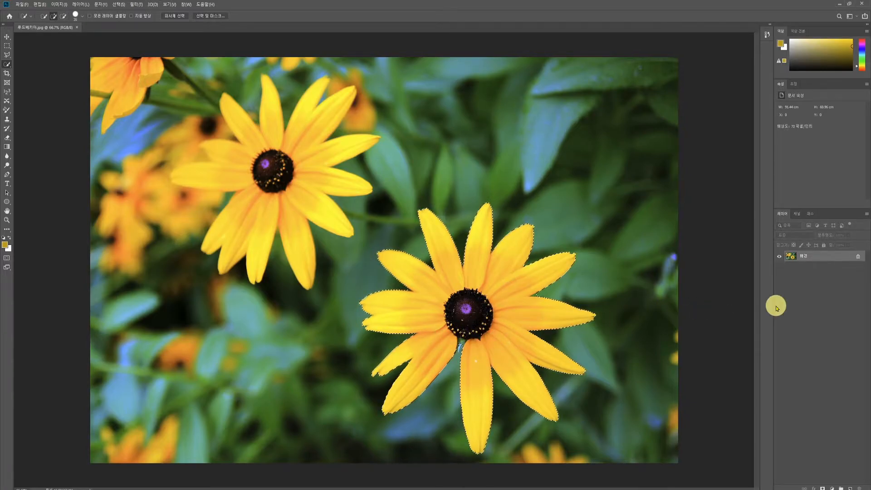
Step: Shift the selected lower-right flower's hue slightly towards orange with Hue/Saturation, apply it and deselect
key(ctrl+d)
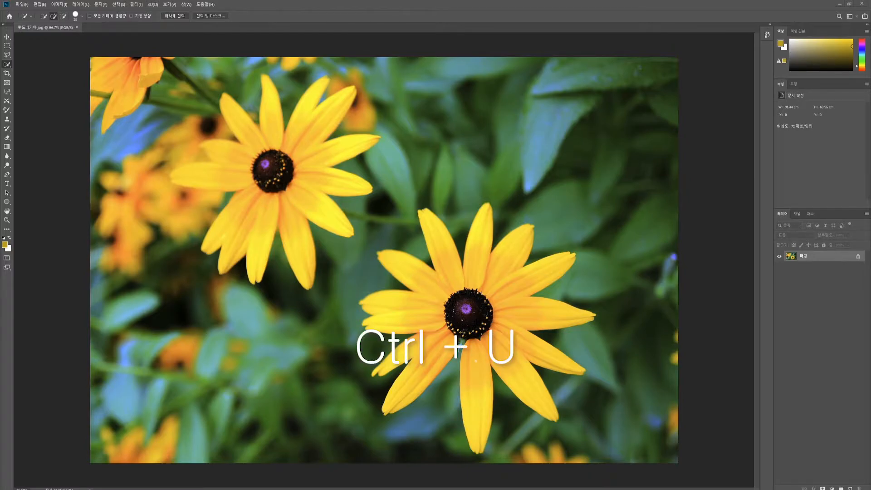
click(709, 307)
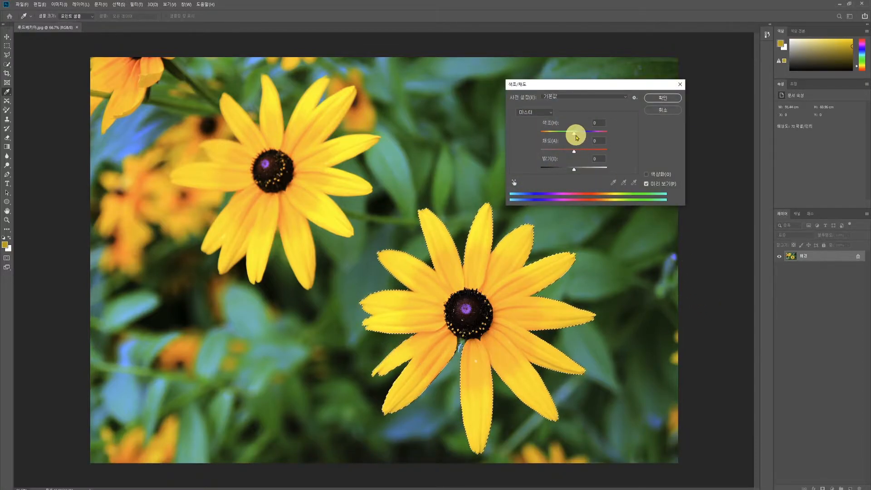
drag(574, 134, 580, 135)
click(673, 100)
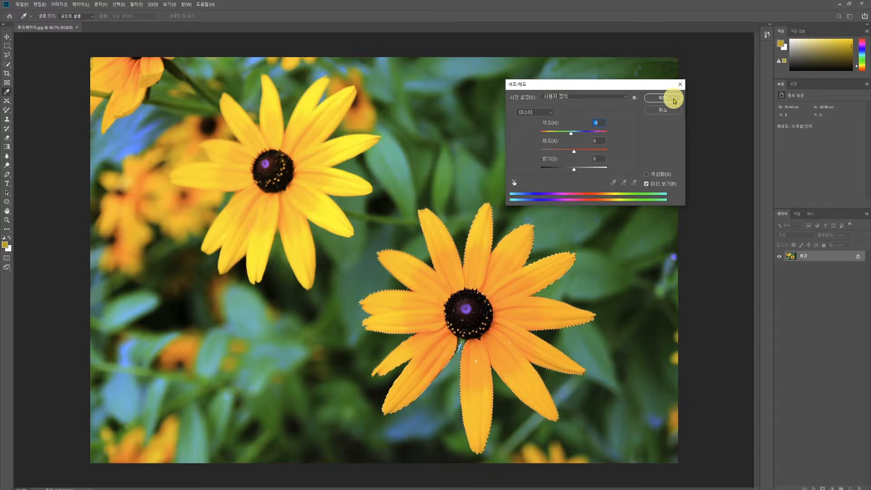
click(674, 99)
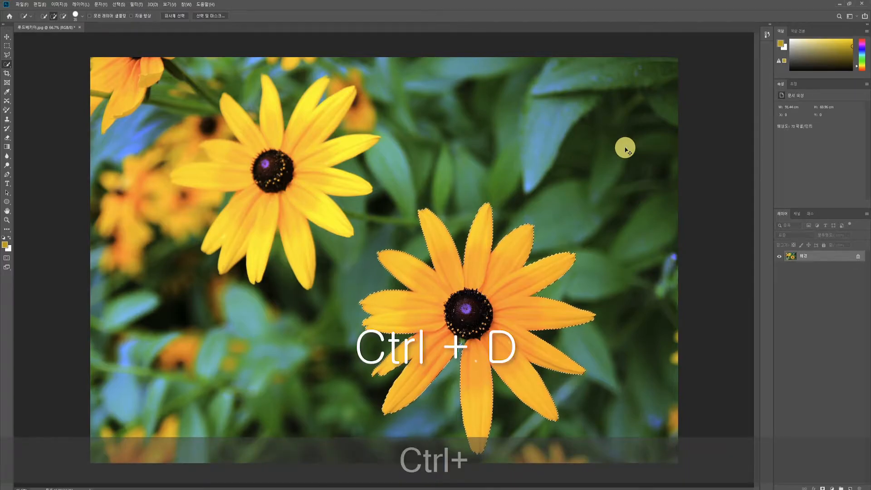
key(ctrl+d)
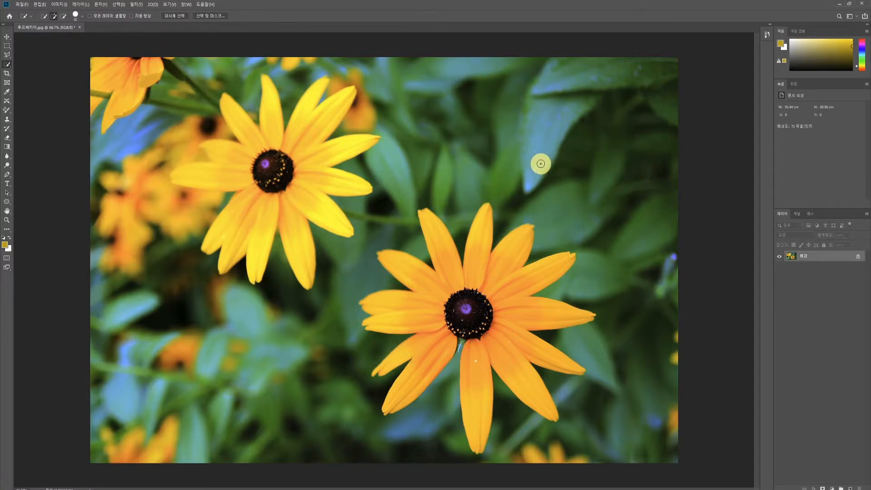
Step: Select the upper-left yellow flower with the Quick Selection tool
right_click(7, 65)
click(33, 64)
mouse_move(227, 153)
mouse_down()
mouse_move(262, 165)
mouse_move(303, 127)
mouse_move(301, 150)
mouse_move(317, 155)
mouse_move(308, 167)
mouse_move(312, 177)
mouse_move(260, 203)
mouse_move(228, 175)
mouse_up()
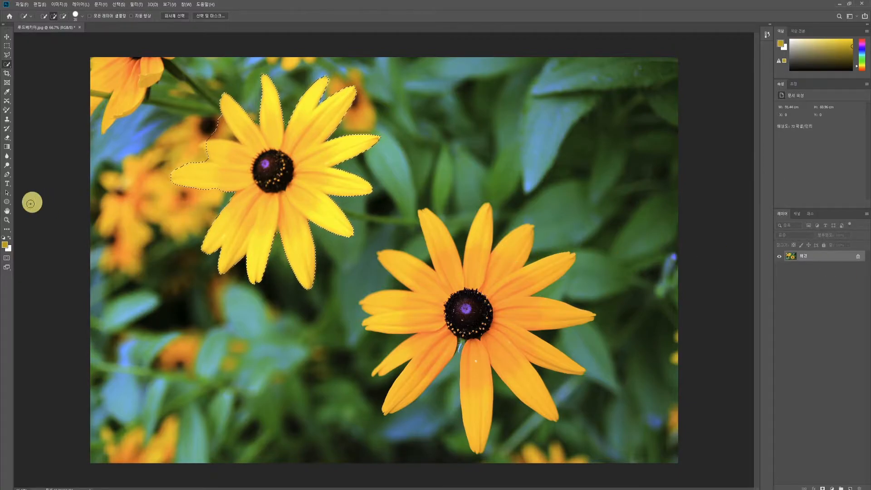
Step: With the Lasso, subtract the blurred background between the upper-left flower's left petals from the selection and correct the outline at the petal tip
click(7, 220)
click(238, 136)
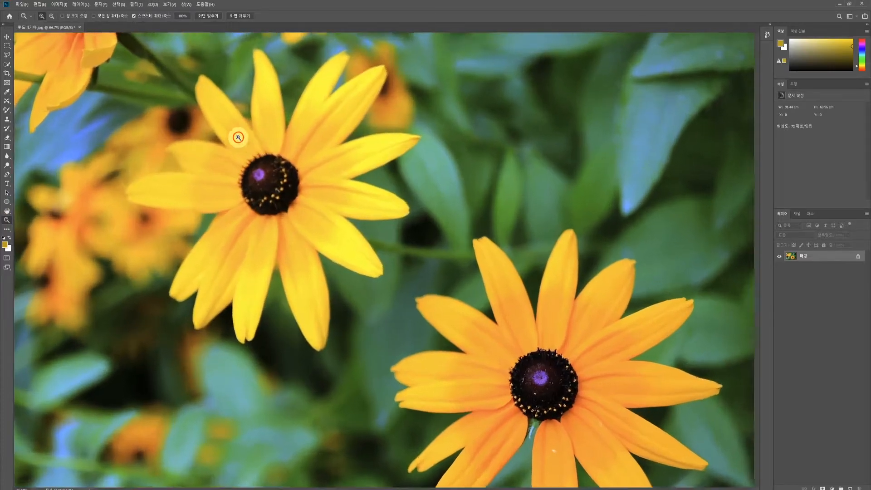
click(220, 135)
drag(342, 134, 447, 206)
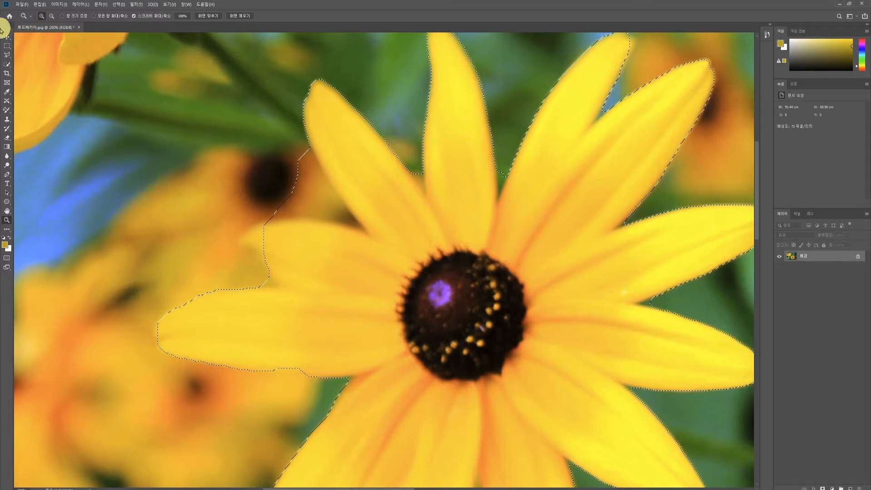
click(10, 54)
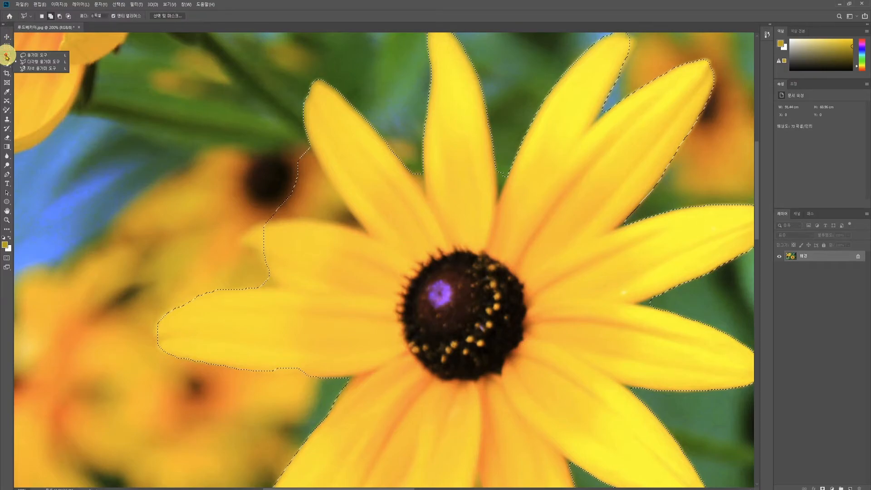
click(31, 55)
click(326, 158)
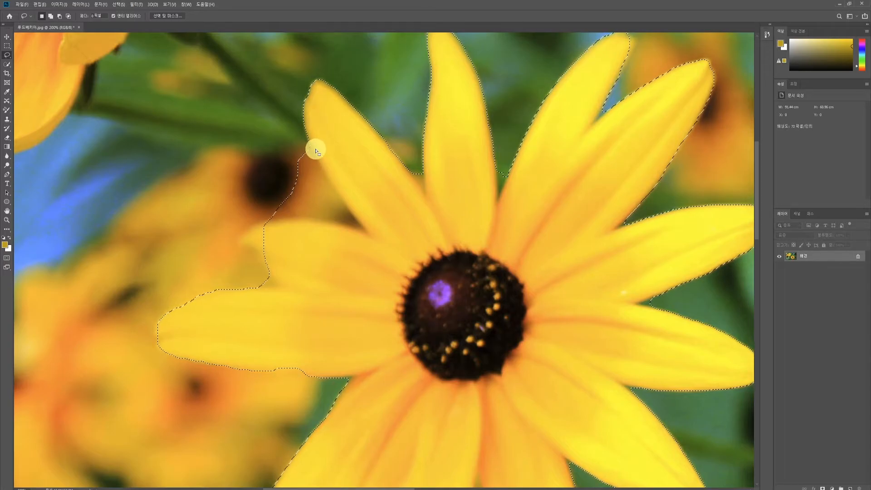
key(alt)
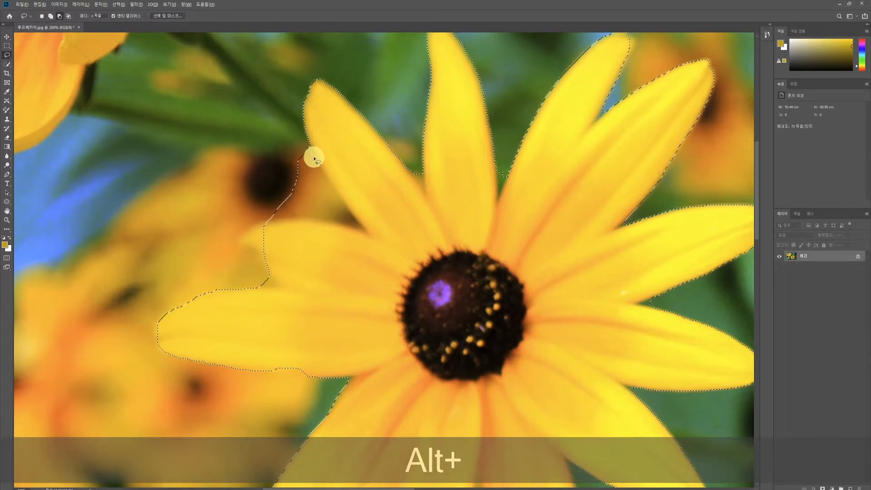
mouse_move(319, 169)
mouse_down()
mouse_move(358, 228)
mouse_move(282, 218)
mouse_move(266, 192)
mouse_move(293, 148)
mouse_move(296, 169)
mouse_move(273, 222)
mouse_up()
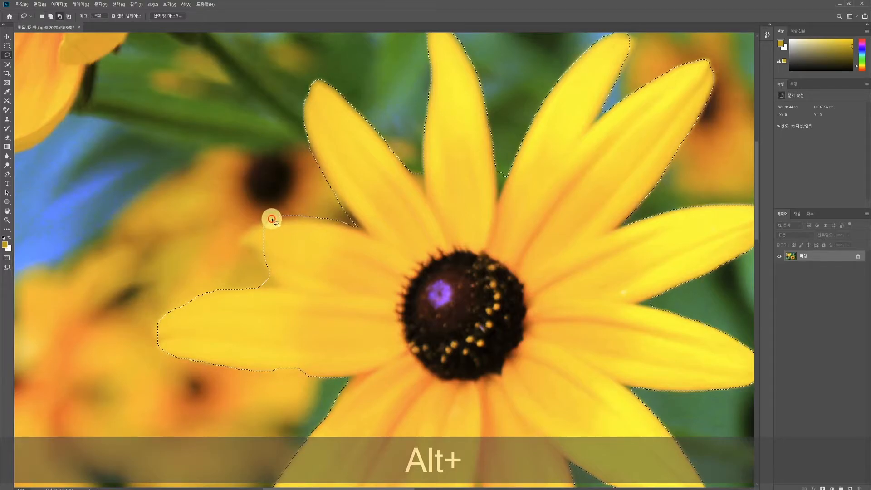
mouse_move(271, 221)
mouse_down()
mouse_move(242, 239)
mouse_move(258, 252)
mouse_move(282, 252)
mouse_up()
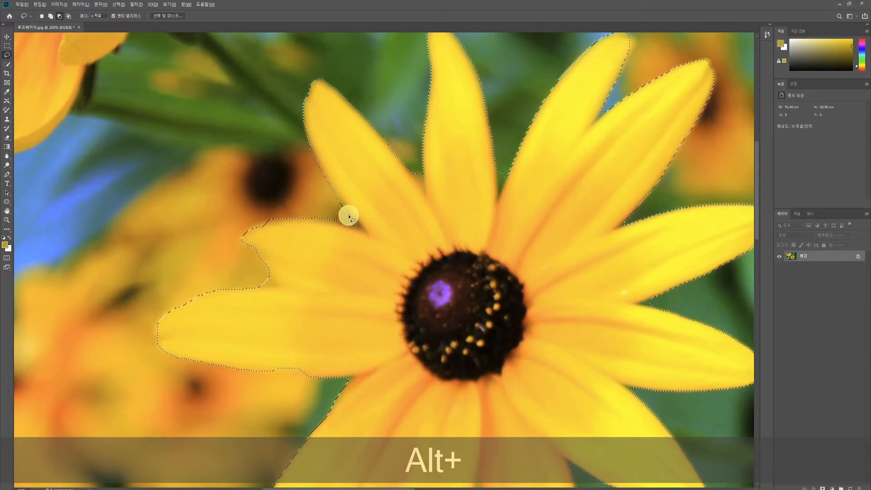
Step: Subtract the small background gaps between the flower's upper petals and lower petals from the selection with the Lasso
mouse_move(364, 233)
mouse_down()
mouse_move(326, 210)
mouse_move(335, 199)
mouse_up()
mouse_move(414, 173)
mouse_down()
mouse_move(422, 176)
mouse_move(417, 167)
mouse_up()
mouse_move(499, 172)
mouse_down()
mouse_move(499, 195)
mouse_move(498, 170)
mouse_move(498, 192)
mouse_move(501, 168)
mouse_move(508, 171)
mouse_move(500, 186)
mouse_move(509, 170)
mouse_up()
drag(340, 296, 368, 157)
mouse_move(285, 148)
mouse_down()
mouse_move(303, 146)
mouse_move(295, 135)
mouse_up()
drag(374, 241, 377, 243)
mouse_move(489, 301)
mouse_down()
mouse_move(373, 258)
mouse_move(303, 242)
mouse_up()
mouse_move(311, 305)
mouse_down()
mouse_move(319, 295)
mouse_move(325, 310)
mouse_up()
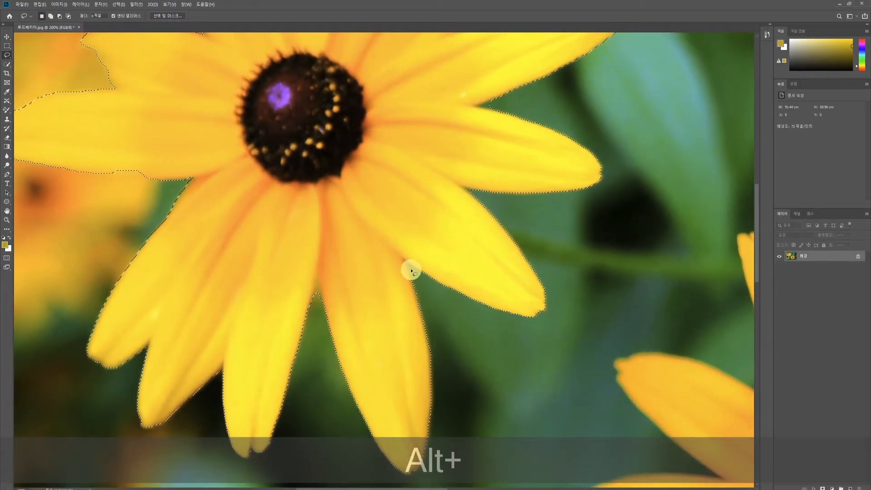
Step: Subtract the remaining background gaps between the right-hand petals and tidy the selection along the left petal's upper edge
drag(410, 270, 418, 273)
drag(467, 229, 468, 297)
drag(476, 260, 474, 262)
drag(489, 176, 497, 173)
mouse_move(471, 98)
mouse_down()
mouse_move(488, 186)
mouse_move(480, 186)
mouse_move(490, 182)
mouse_up()
mouse_move(493, 179)
mouse_down()
mouse_move(502, 204)
mouse_move(509, 260)
mouse_up()
mouse_move(480, 155)
mouse_down()
mouse_move(471, 160)
mouse_move(483, 152)
mouse_up()
drag(503, 83, 501, 84)
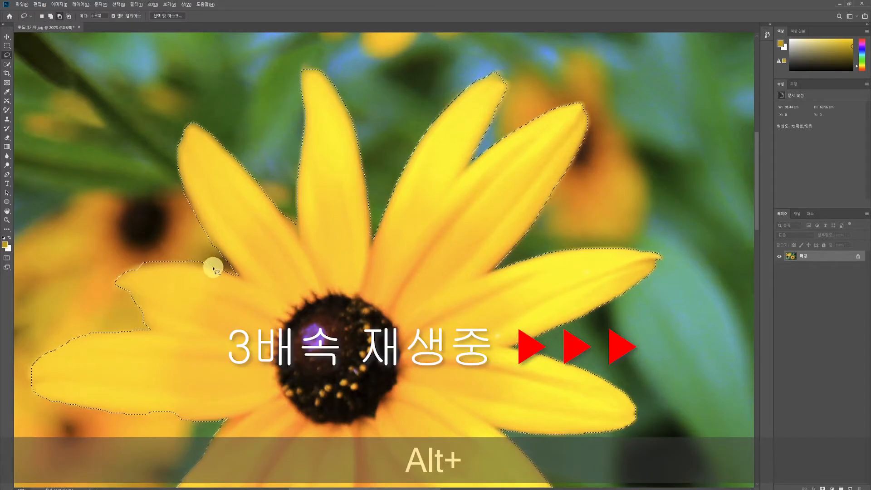
mouse_move(155, 261)
mouse_down()
mouse_move(136, 262)
mouse_move(171, 255)
mouse_move(237, 260)
mouse_move(245, 270)
mouse_up()
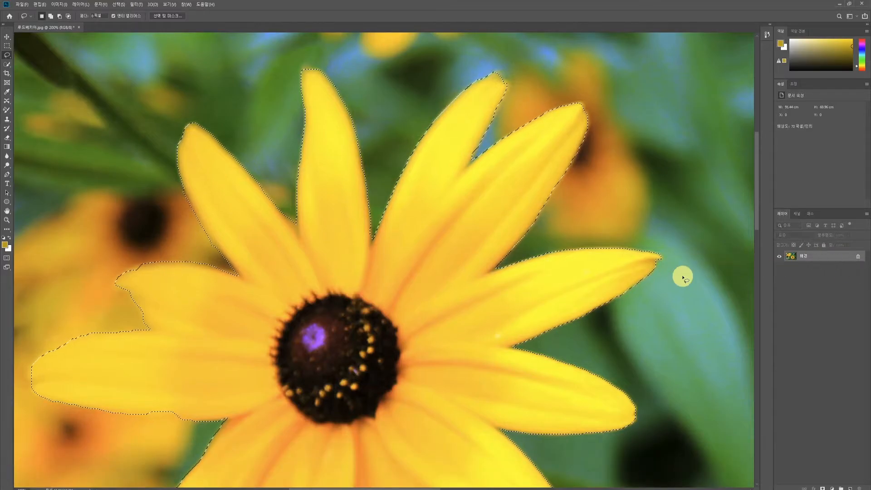
Step: Set the selected upper-left flower's hue to -11 with Hue/Saturation, apply it and deselect
click(7, 220)
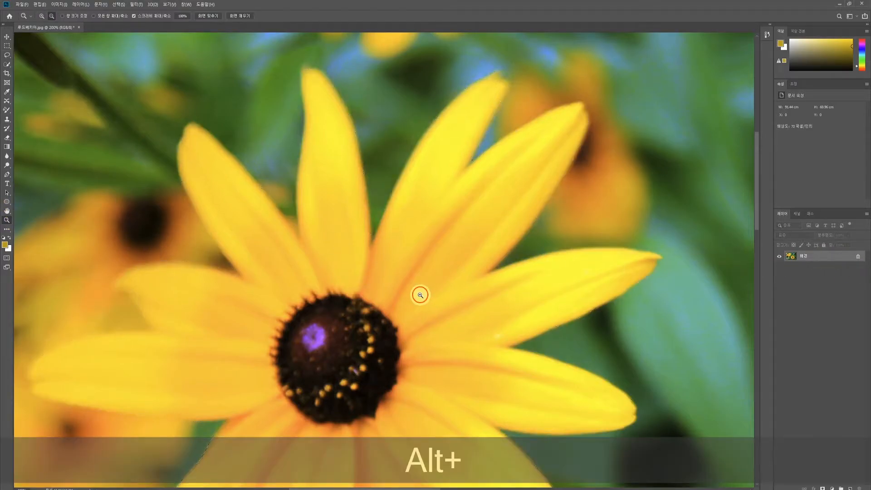
alt+click(419, 295)
alt+click(458, 330)
drag(510, 320, 428, 241)
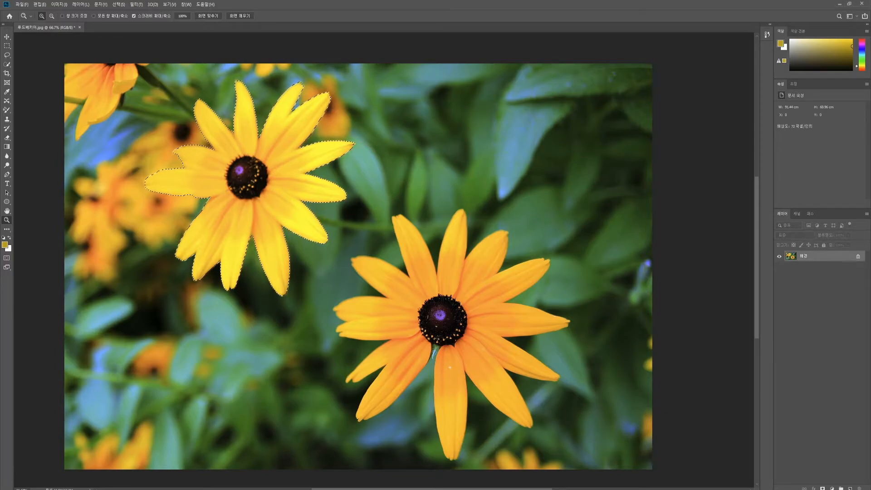
key(ctrl+u)
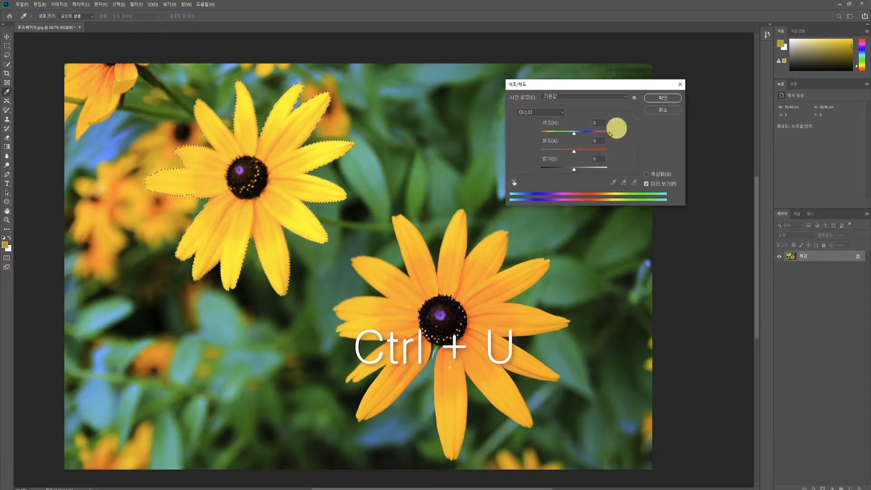
drag(576, 132, 570, 135)
click(663, 98)
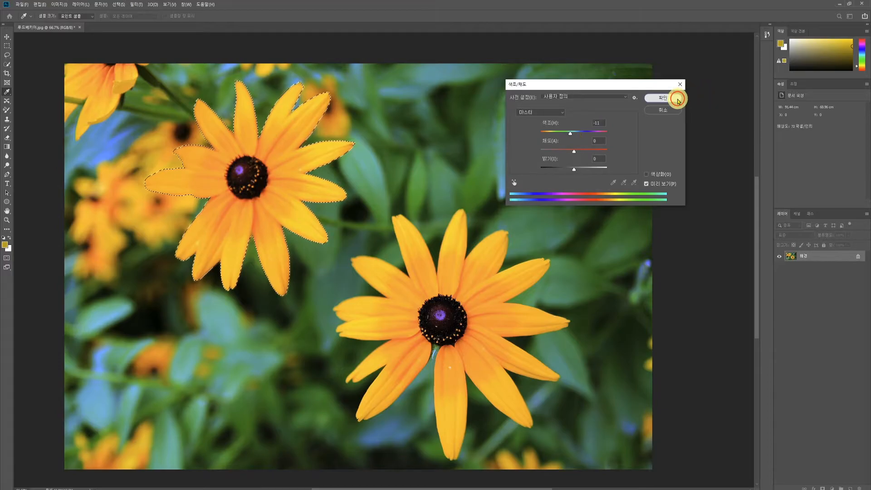
key(ctrl+d)
key(z)
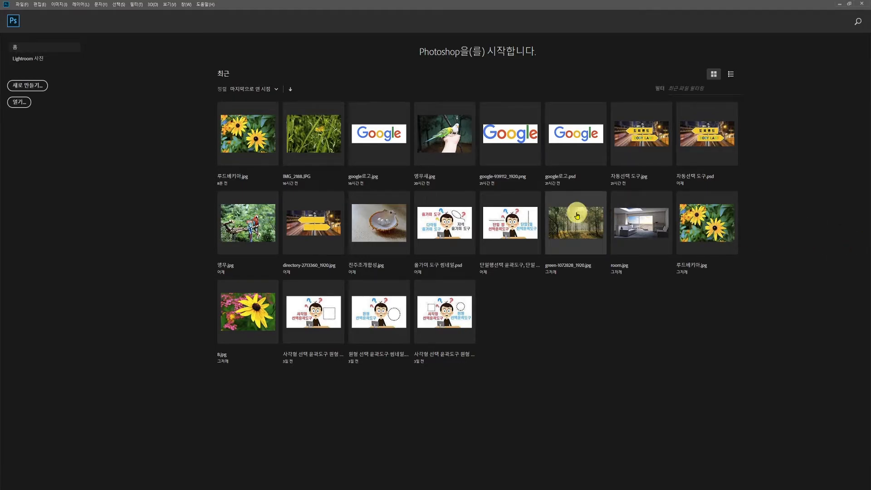
Step: Open google로고.jpg from the 포토샵 11강 folder
click(21, 105)
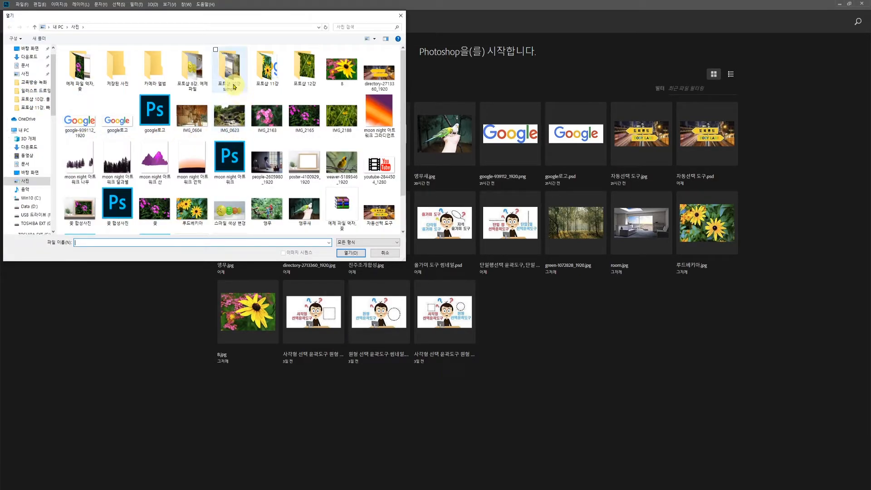
click(264, 72)
double_click(265, 72)
double_click(79, 68)
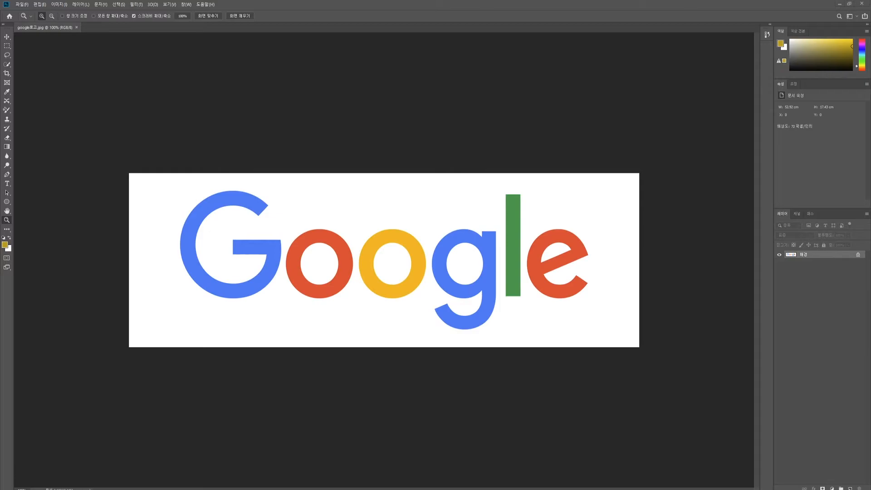
Step: Select all six letters of the Google logo with the Magic Wand, adding each letter to the selection
key(w)
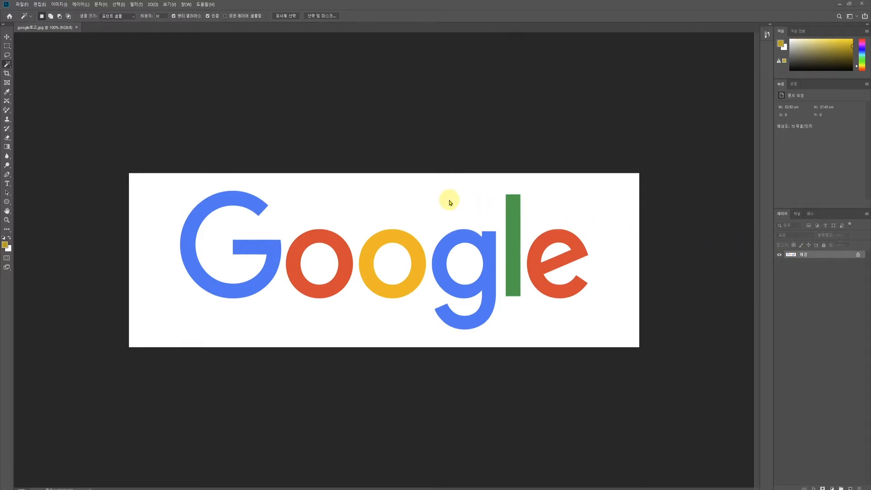
click(8, 67)
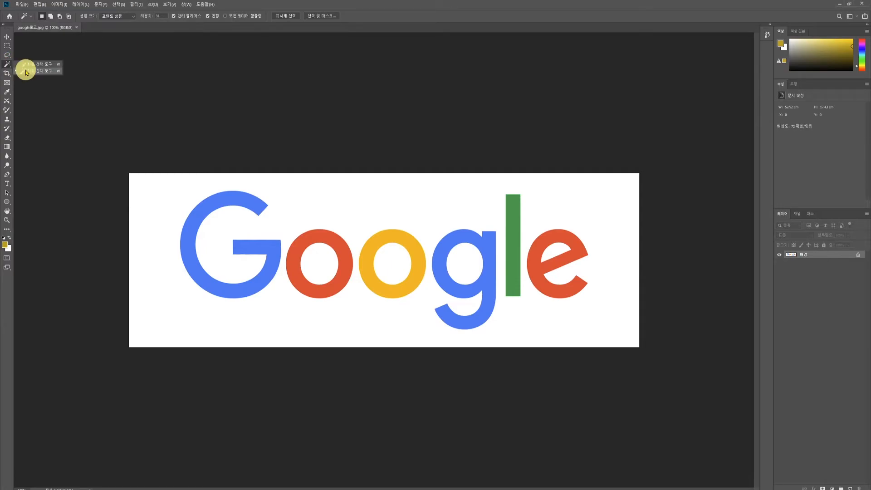
click(26, 71)
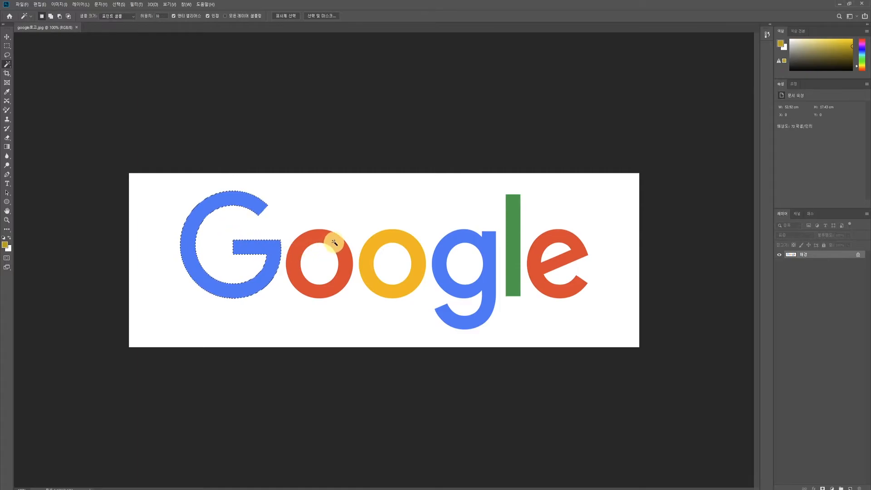
key(shift)
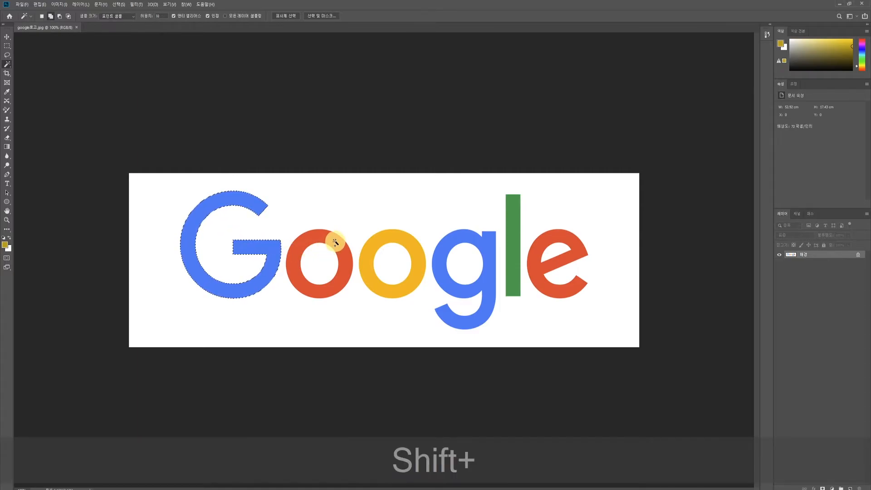
shift+click(336, 242)
shift+click(406, 241)
shift+click(470, 239)
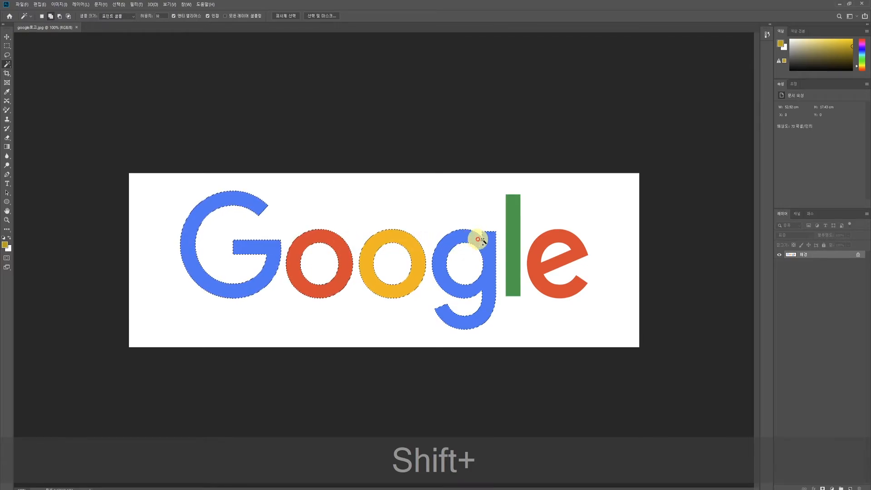
shift+click(558, 235)
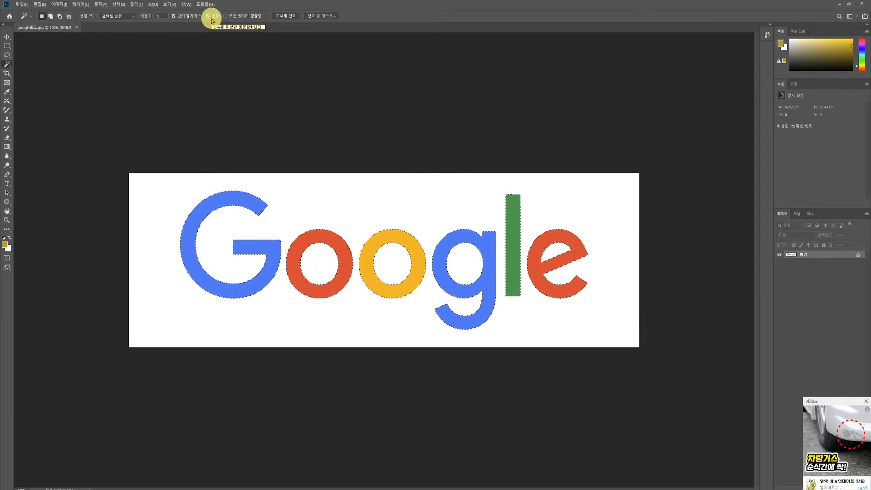
Step: Turn off Contiguous for the Magic Wand, clear the existing selection and select all white areas of the logo image, including inside the letters
click(208, 17)
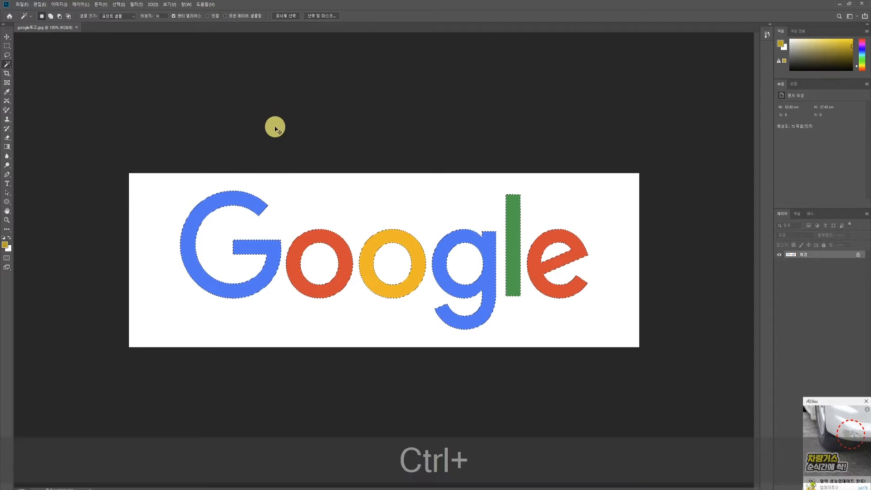
key(ctrl+d)
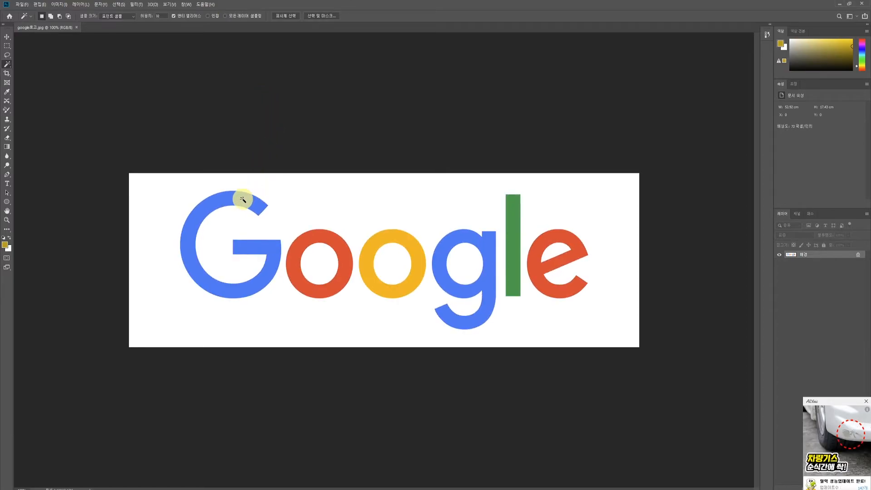
click(346, 264)
key(ctrl+d)
click(612, 238)
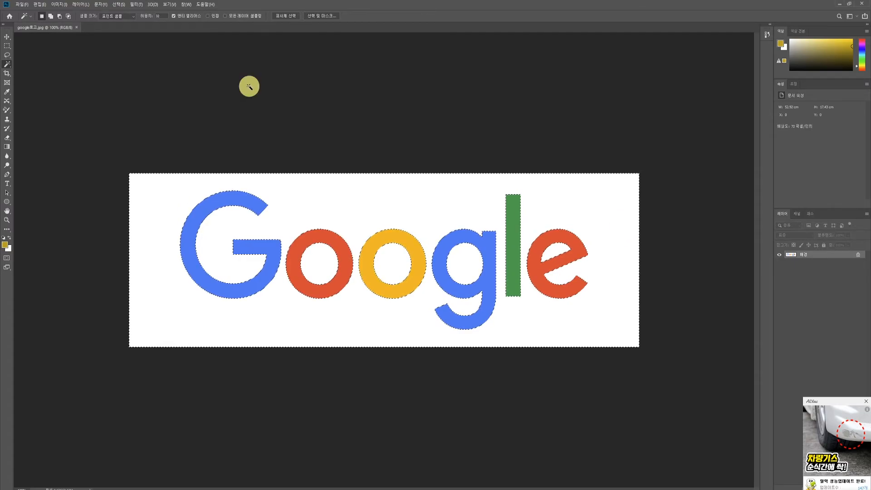
Step: Invert the white-background selection so that only the Google letters are selected
click(120, 5)
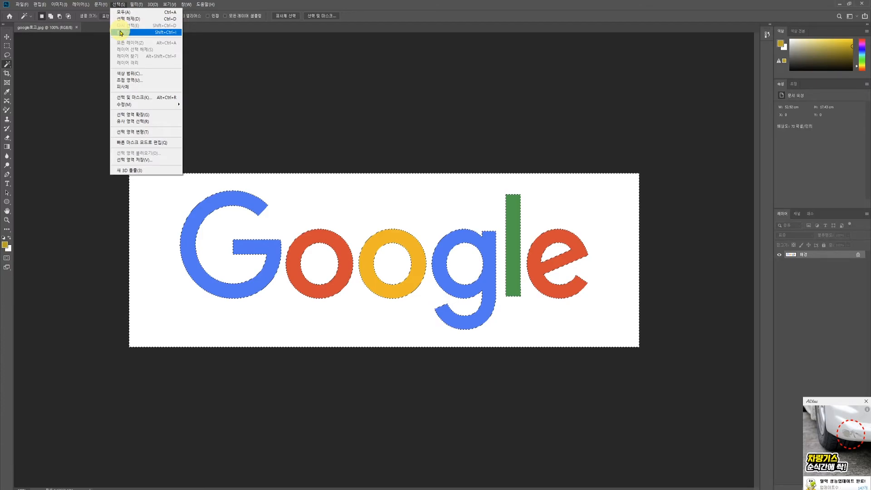
click(471, 8)
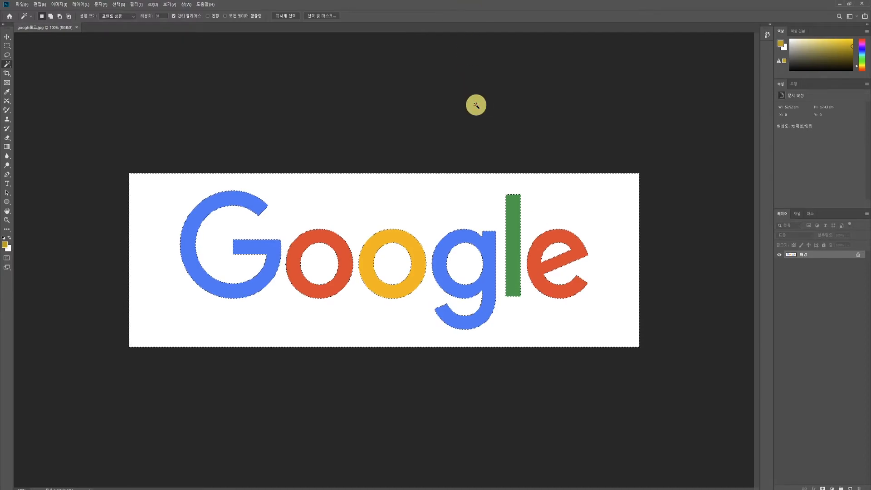
key(ctrl+shift+i)
key(ctrl+shift+i)
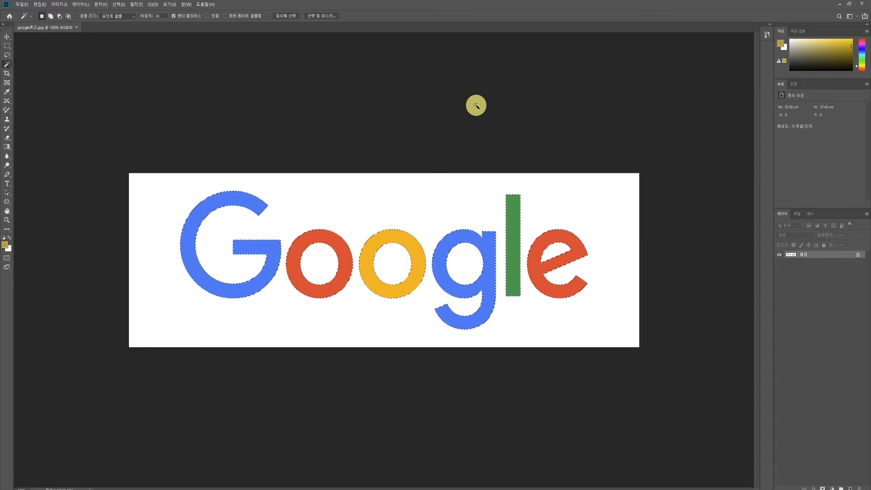
Step: Open the parrot photo 앵무새.jpg from the 사진 folder
click(23, 8)
click(26, 20)
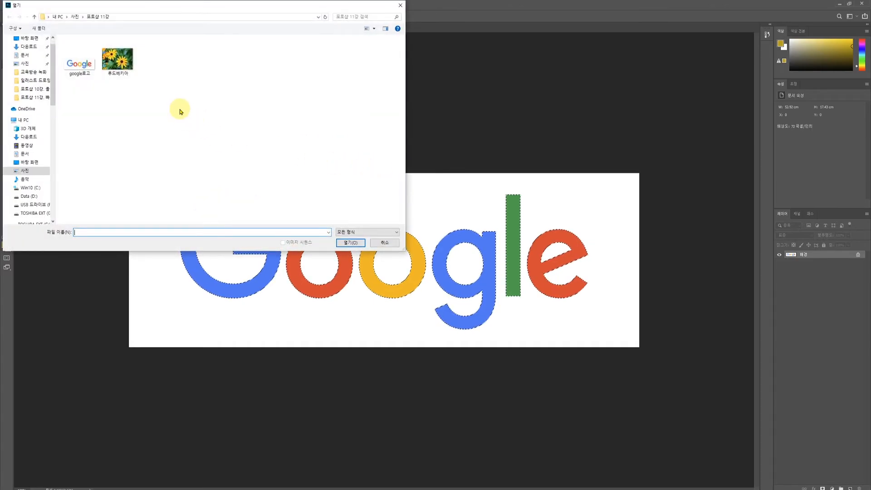
click(75, 16)
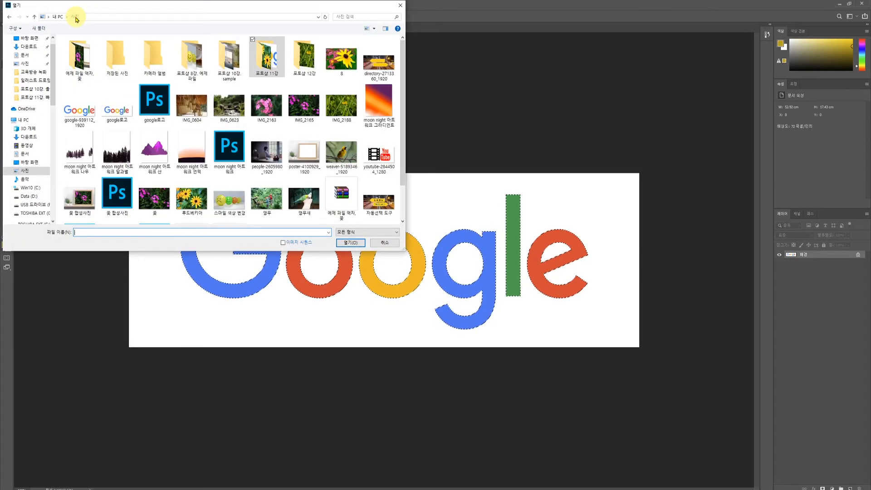
scroll(154, 105, down, 2)
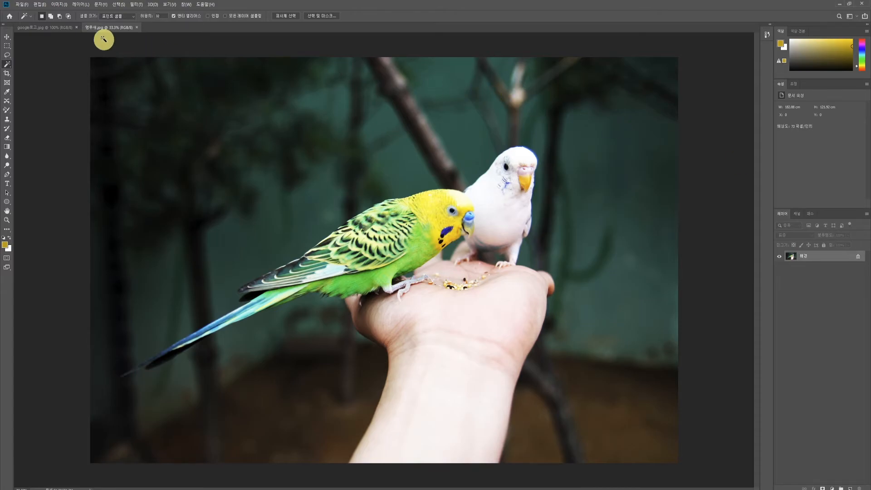
Step: Float the google로고.jpg document and move the selected letters with the Move tool onto the parrot photo, above the green parrot
drag(56, 30, 441, 171)
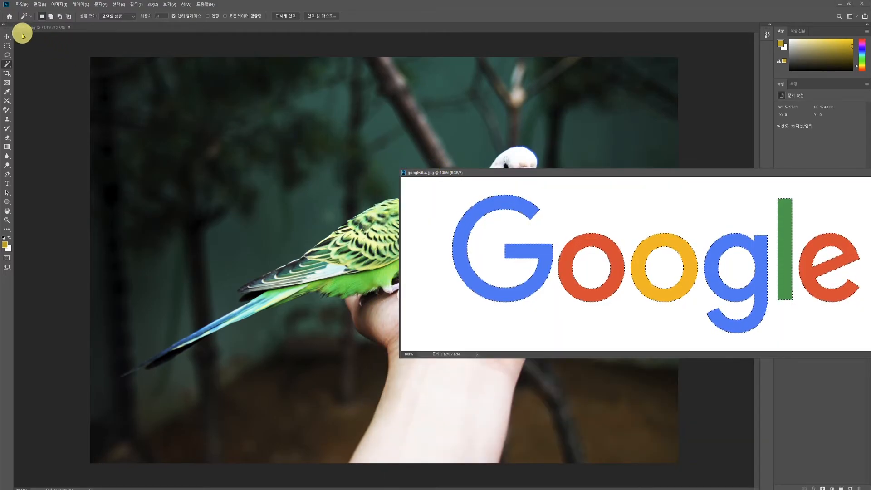
click(8, 37)
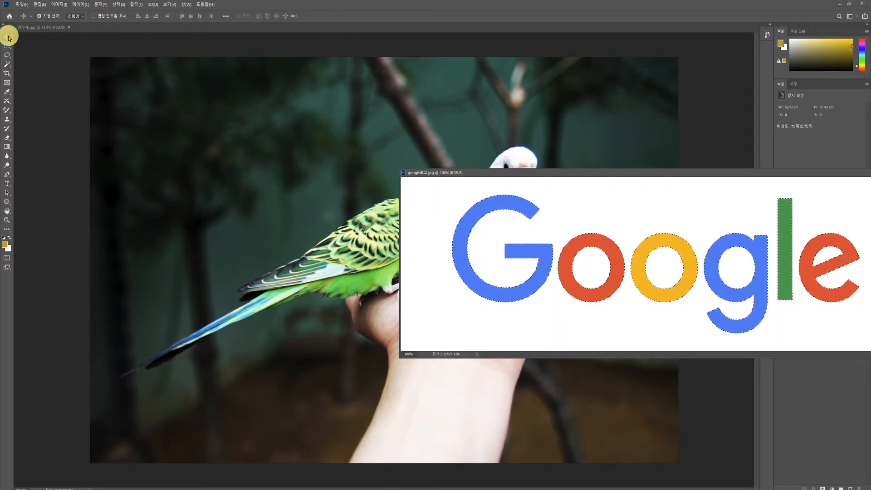
click(502, 206)
drag(503, 207, 238, 132)
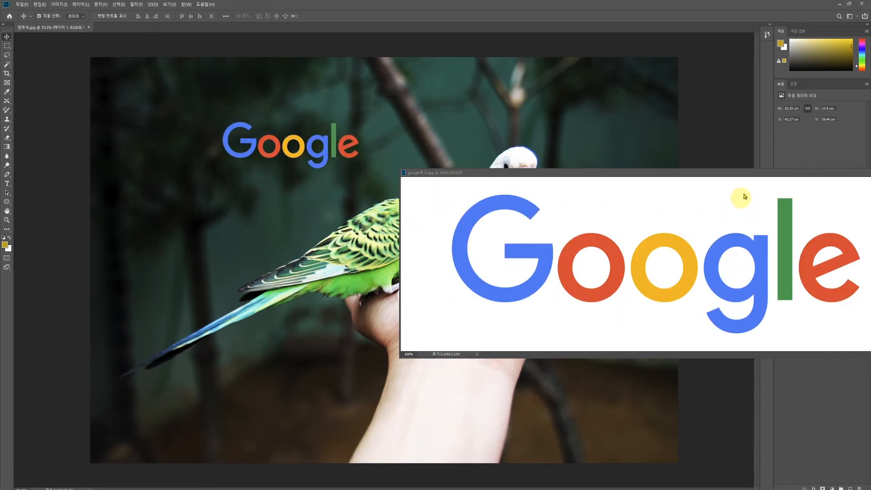
Step: Close the google로고.jpg document and move the Google lettering to the photo's upper-right area, above the white parrot
drag(747, 175, 579, 219)
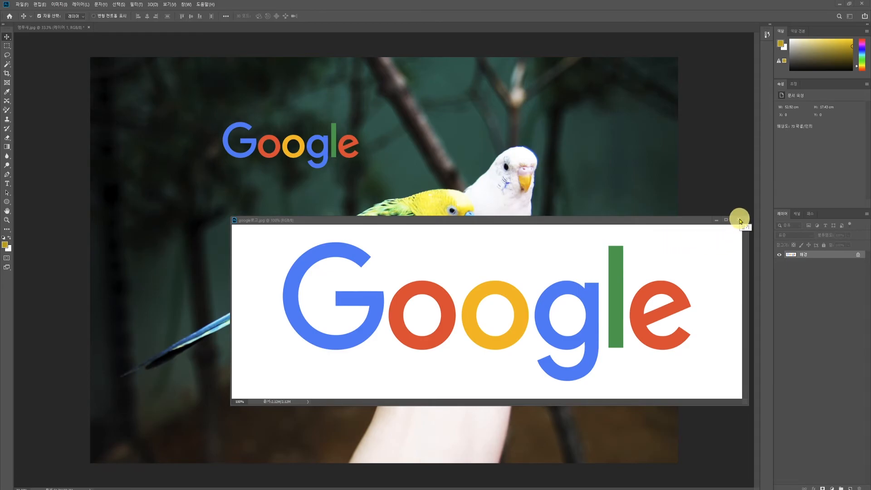
click(739, 221)
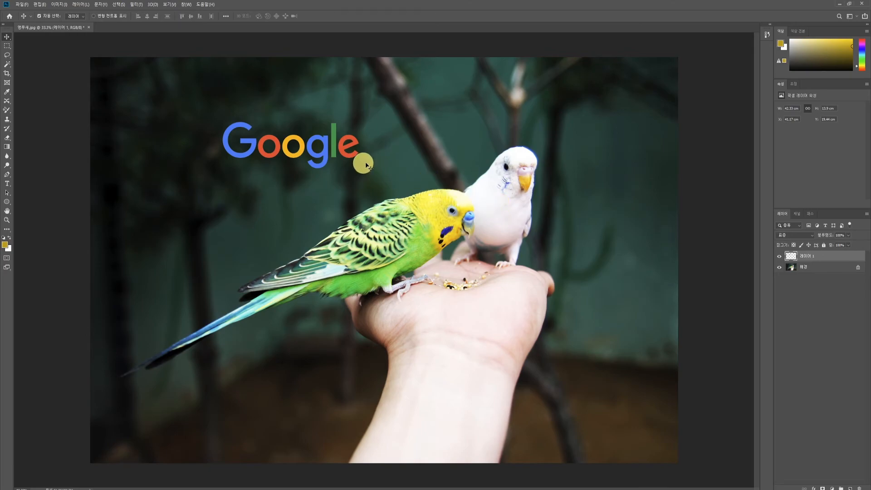
drag(345, 146, 620, 116)
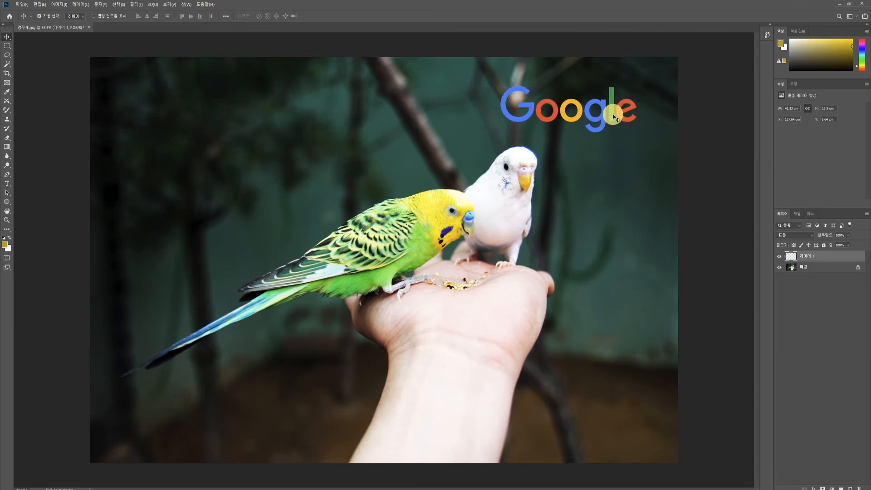